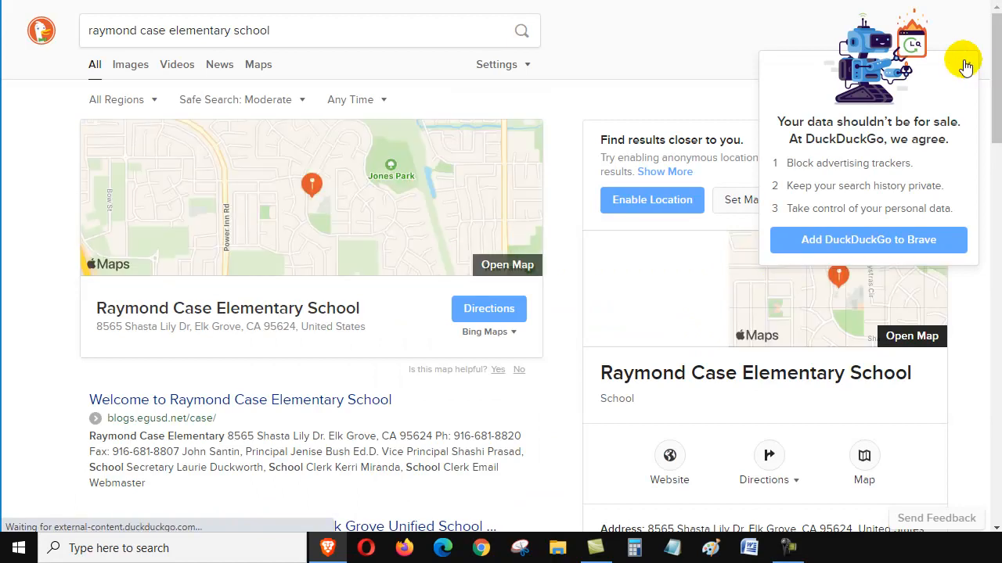
- Open the Raymond Case Elementary School website from the search results and check the Daily Agendas slide for the screen-snipping instructions
left_click(968, 67)
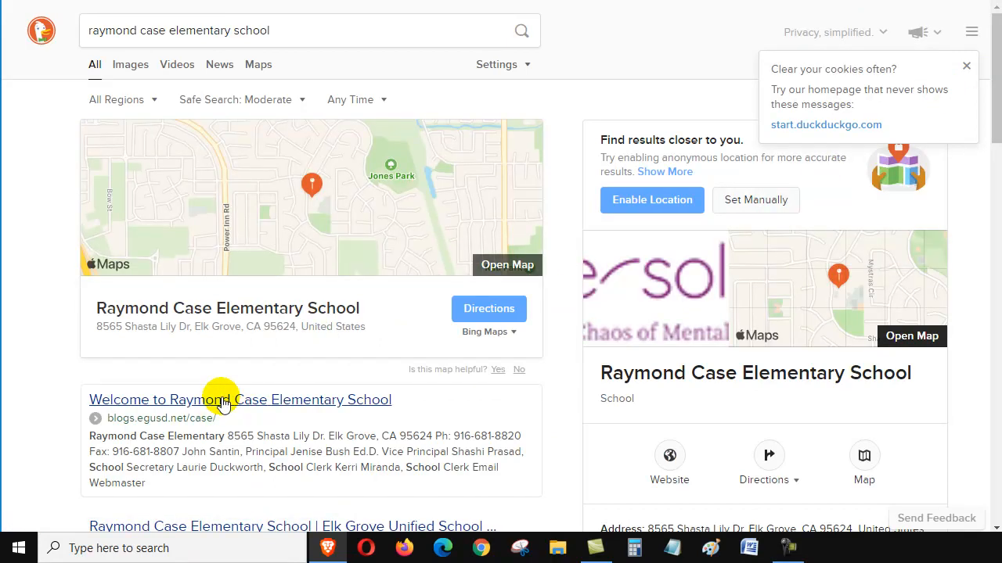
left_click(221, 404)
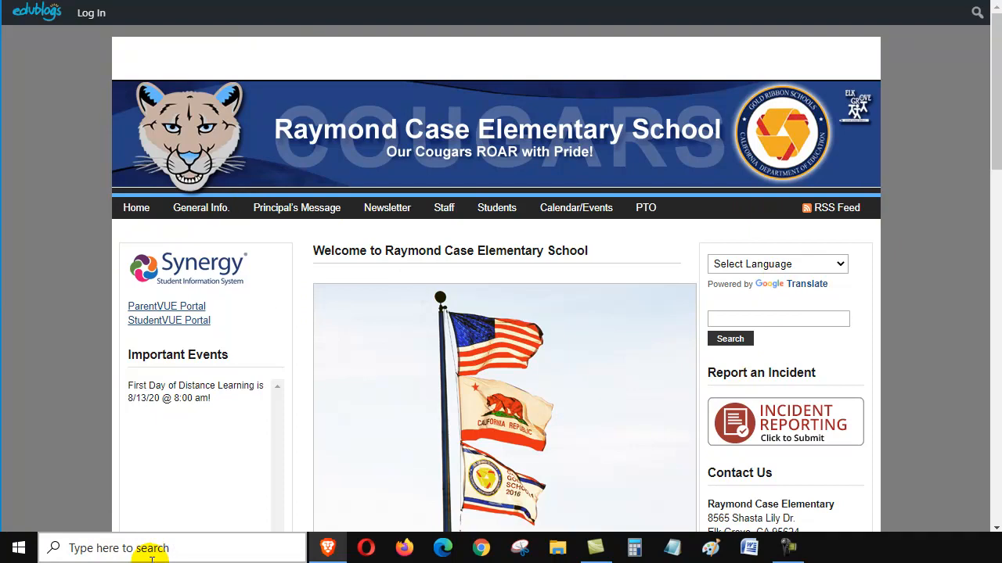
key("ctrl+Tab")
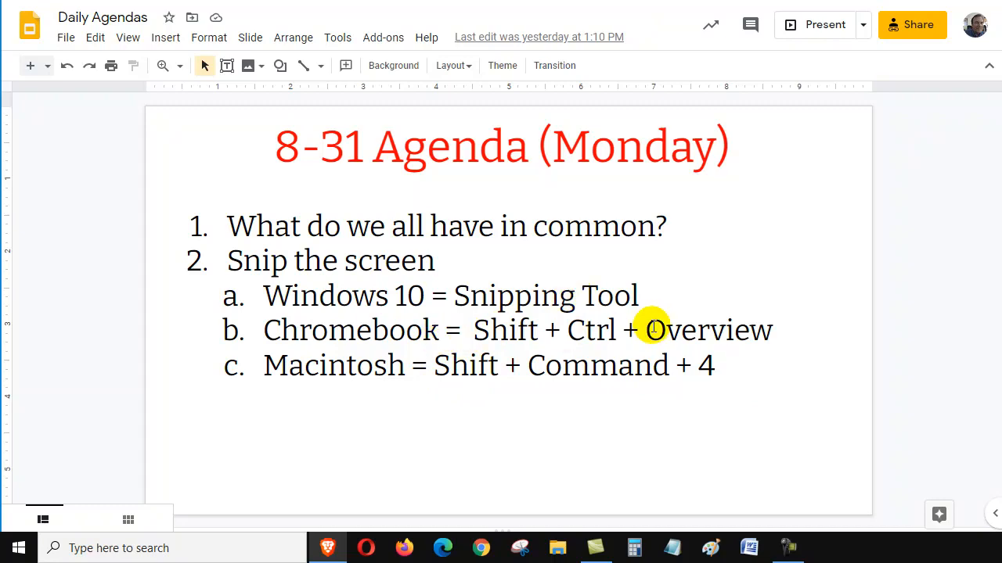
left_click(704, 3)
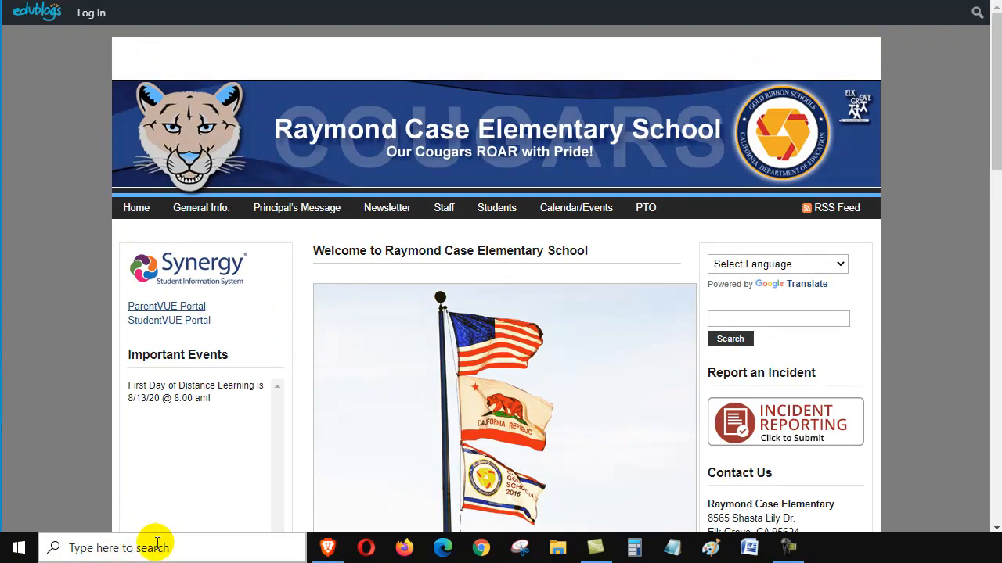
- Find and launch the Snipping Tool through Windows search, then move its window lower and collapse the notice about the tool moving
right_click(19, 548)
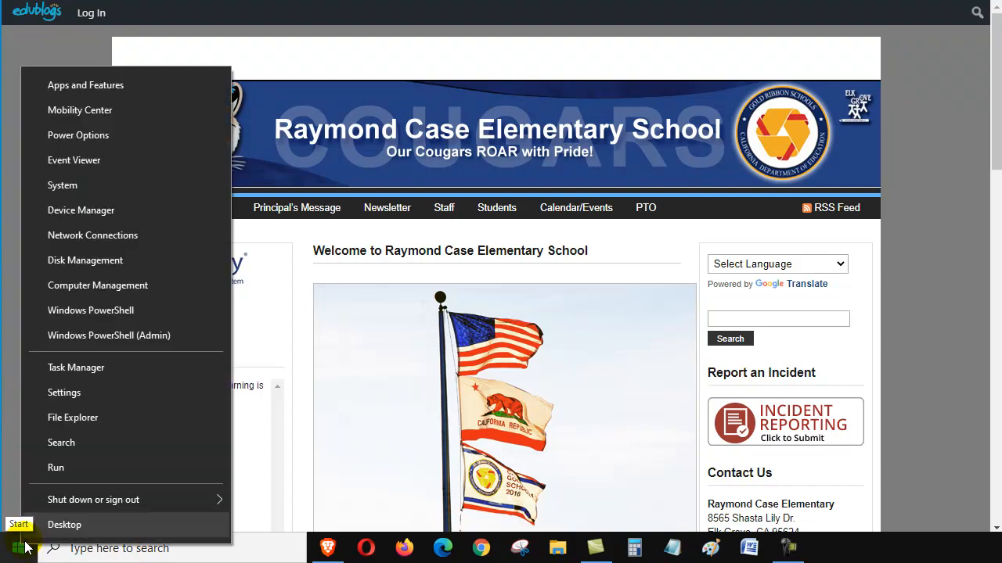
left_click(86, 442)
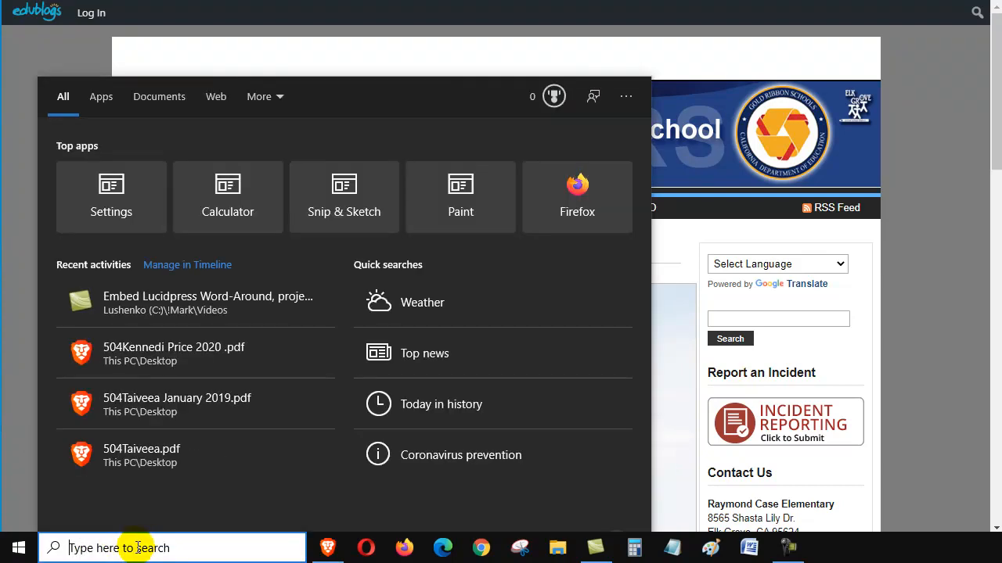
type("snipp")
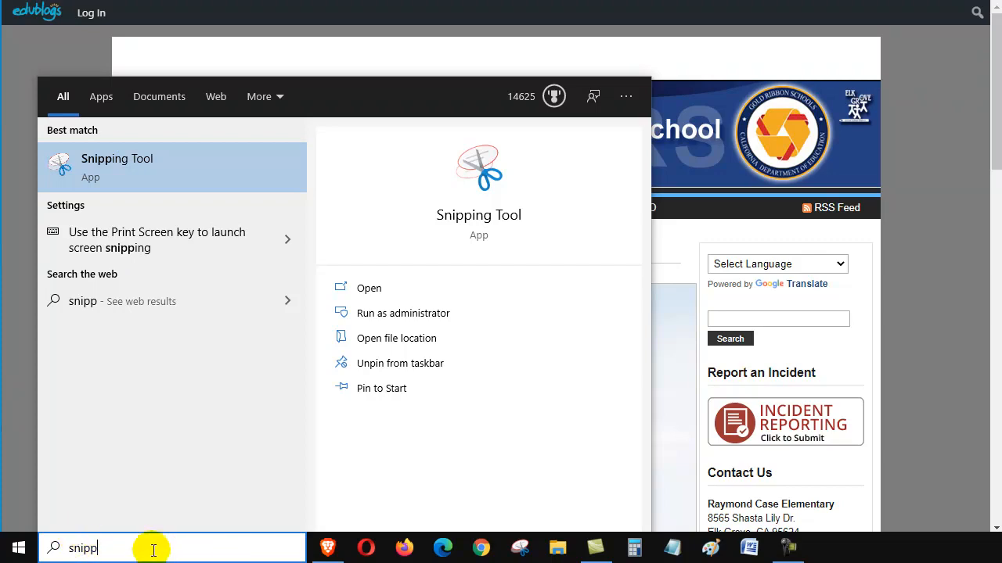
left_click(123, 164)
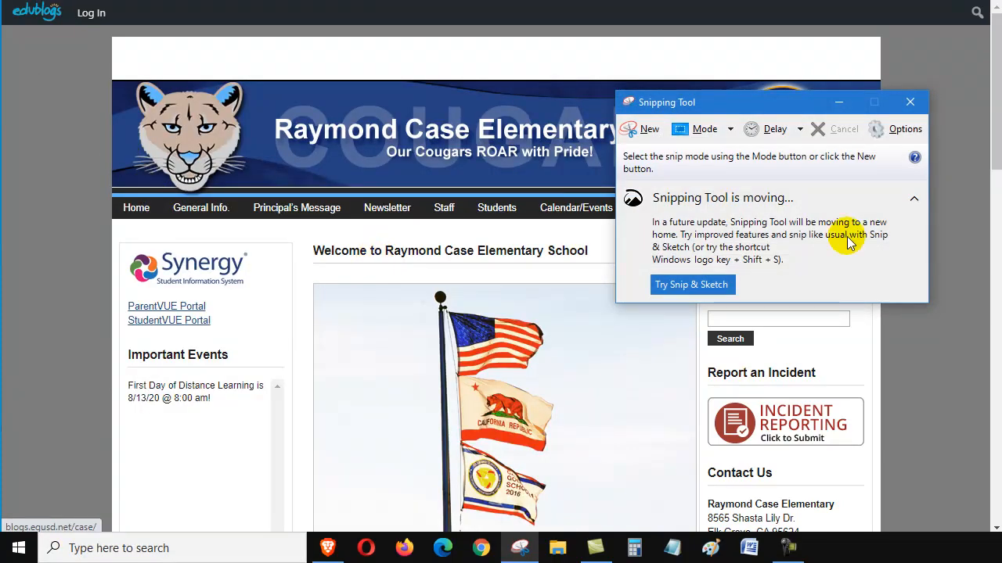
left_click_drag(806, 102, 824, 270)
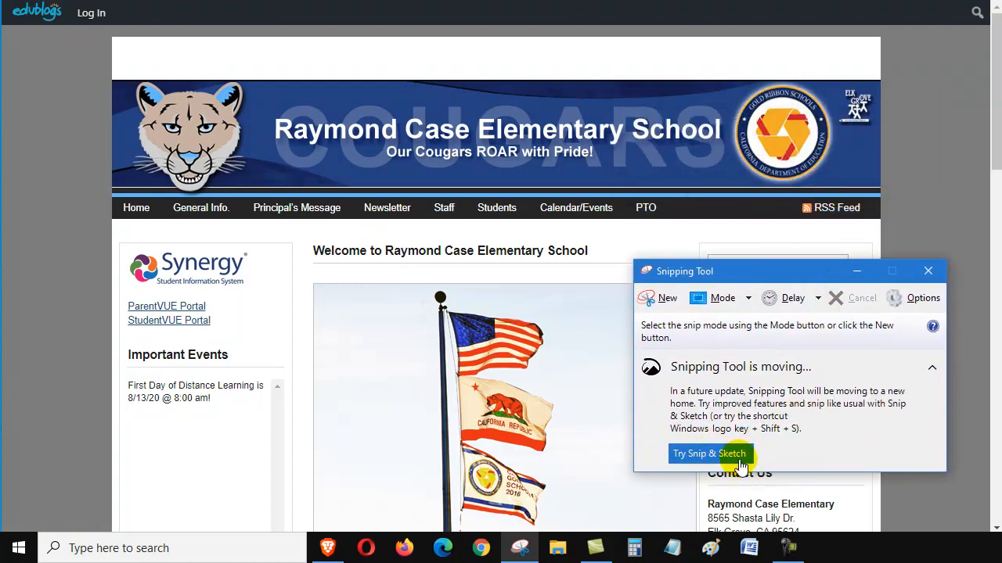
left_click(934, 368)
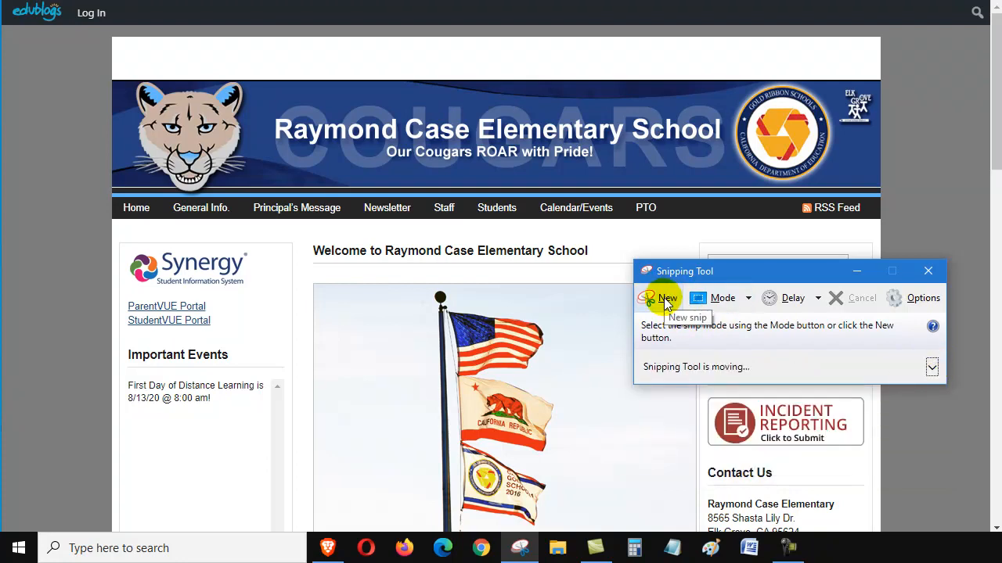
- Capture a rectangular snip of the Raymond Case Elementary School banner, including its navigation bar
left_click(666, 303)
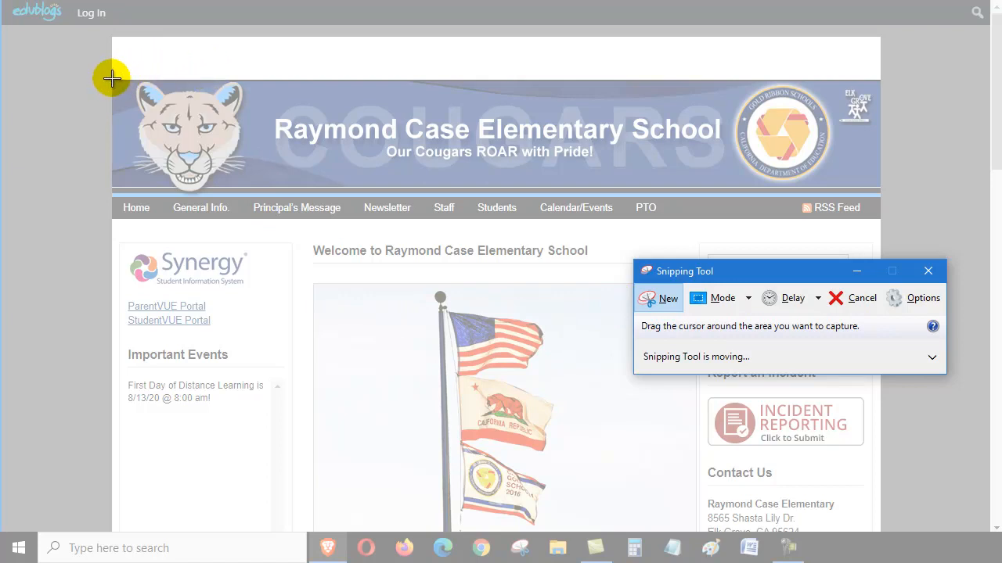
left_click_drag(111, 78, 880, 220)
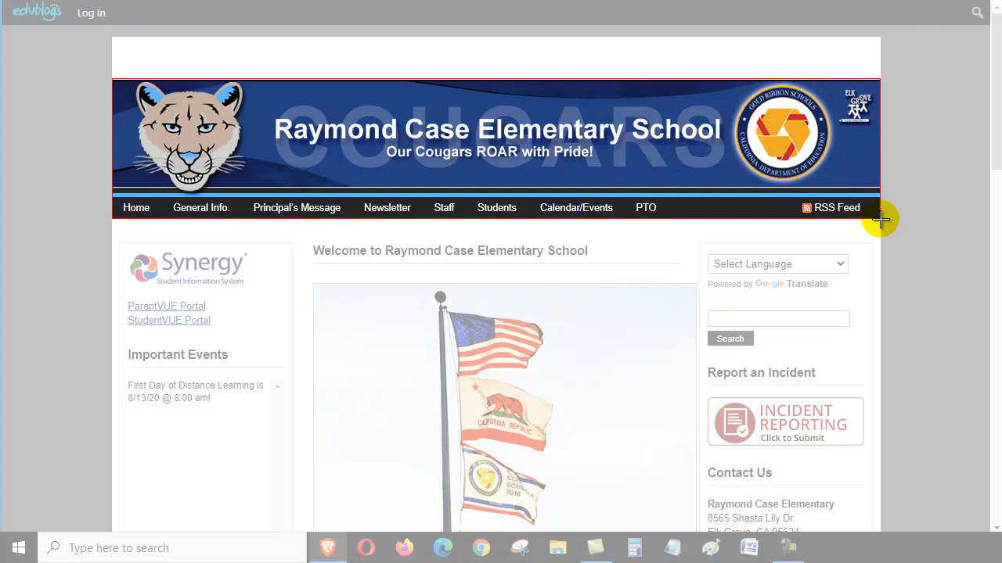
left_click_drag(880, 220, 880, 219)
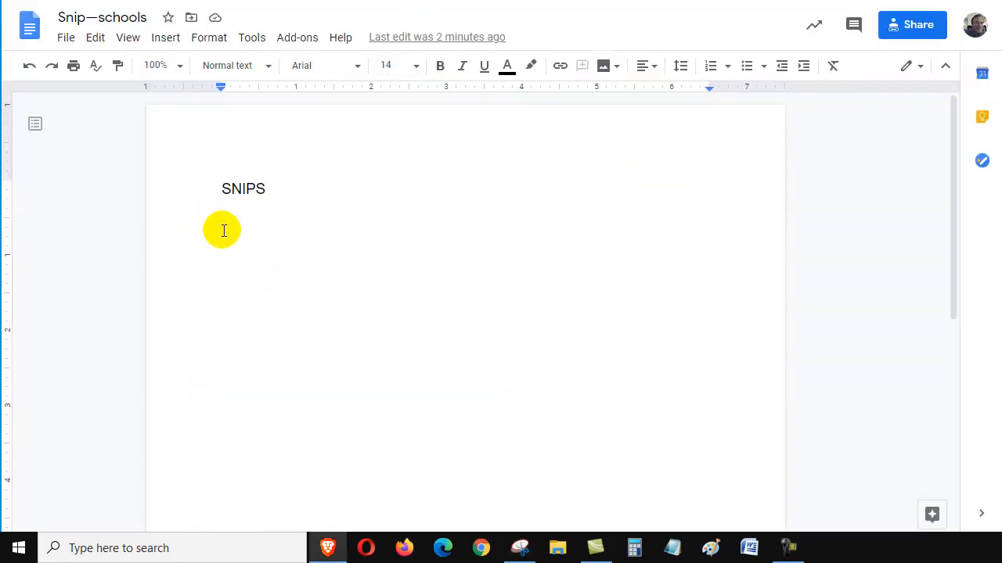
- Paste the school banner snip below the SNIPS heading in the Snip—schools Google Docs document and start a new line after it
right_click(223, 229)
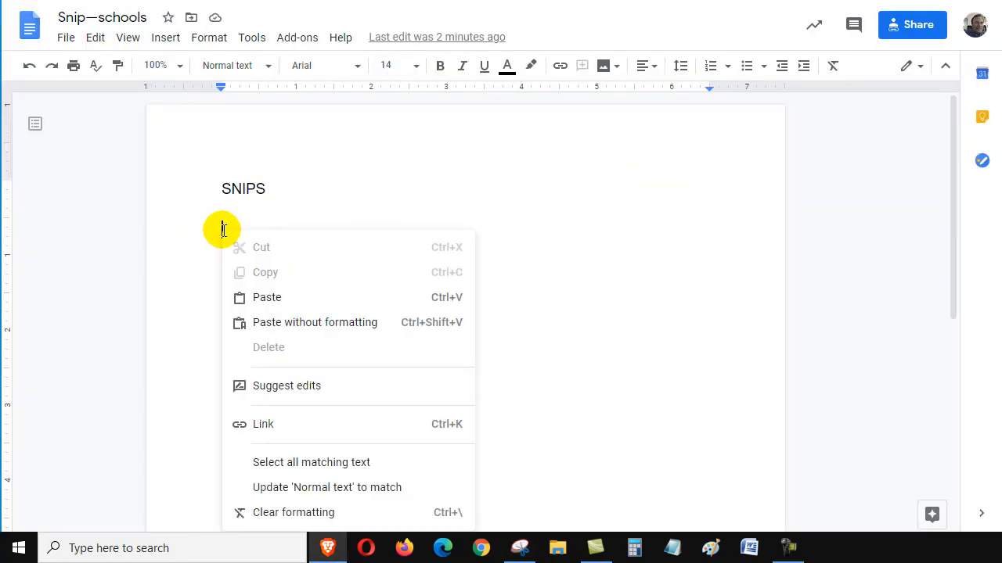
left_click(284, 300)
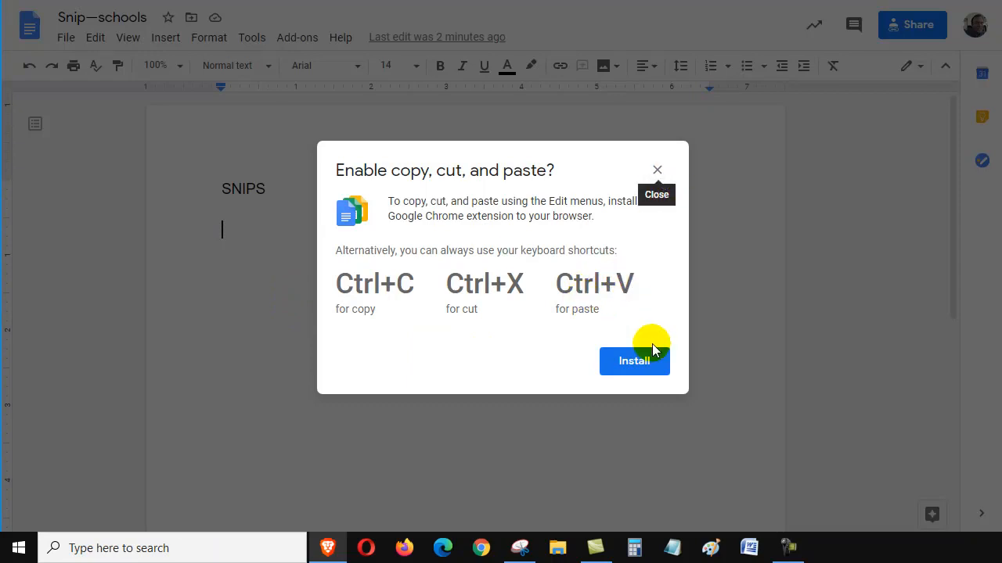
left_click(658, 171)
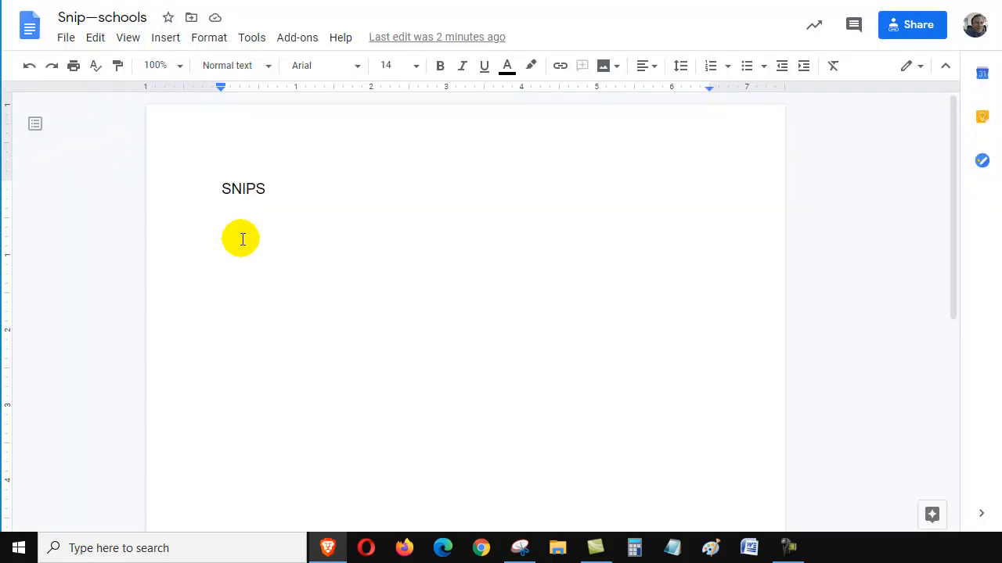
key("ctrl+v")
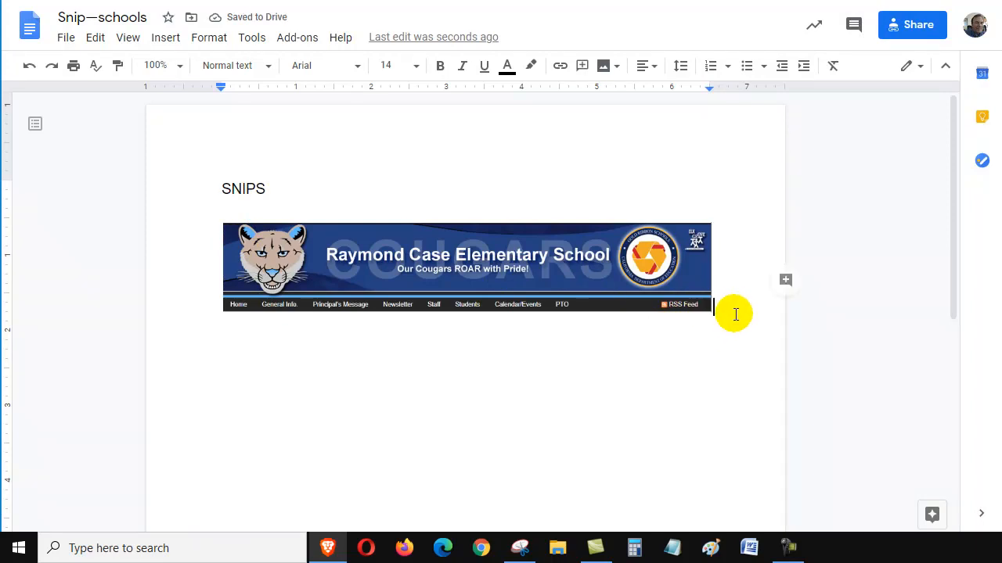
key("Return")
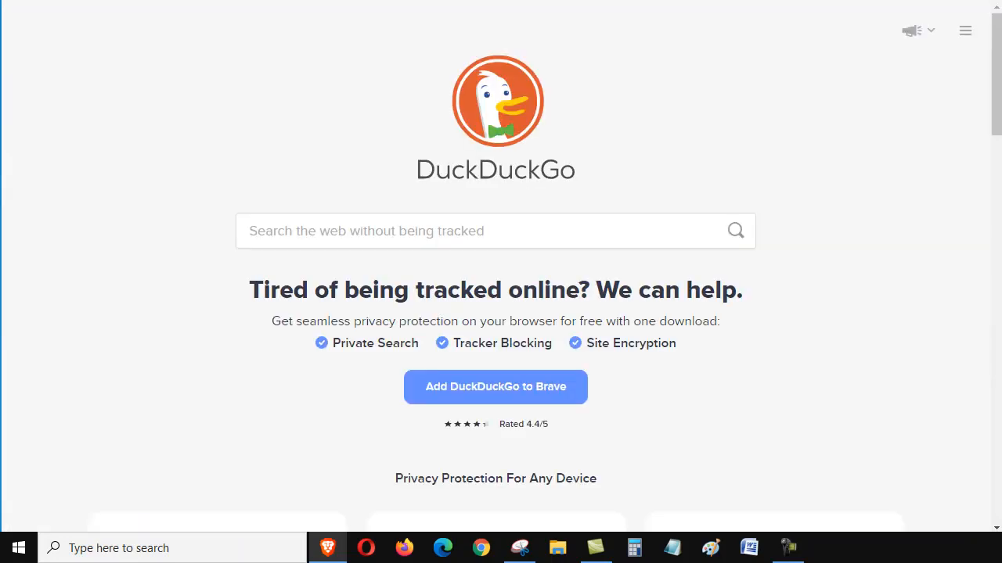
- Search DuckDuckGo for "ehms elk grove" and open the Edward Harris, Jr. Middle School home page
left_click(331, 225)
type("ehms")
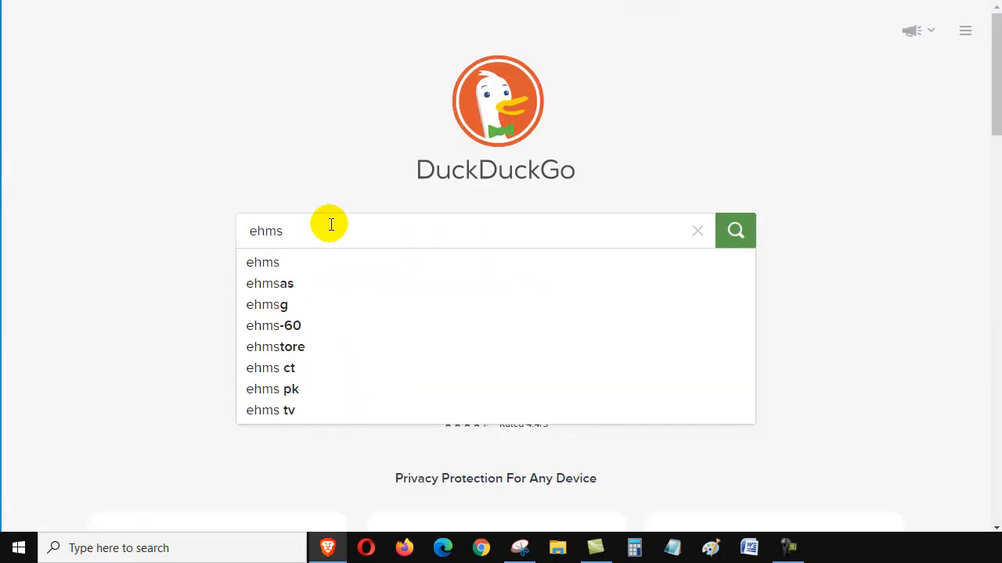
type(" elk grove")
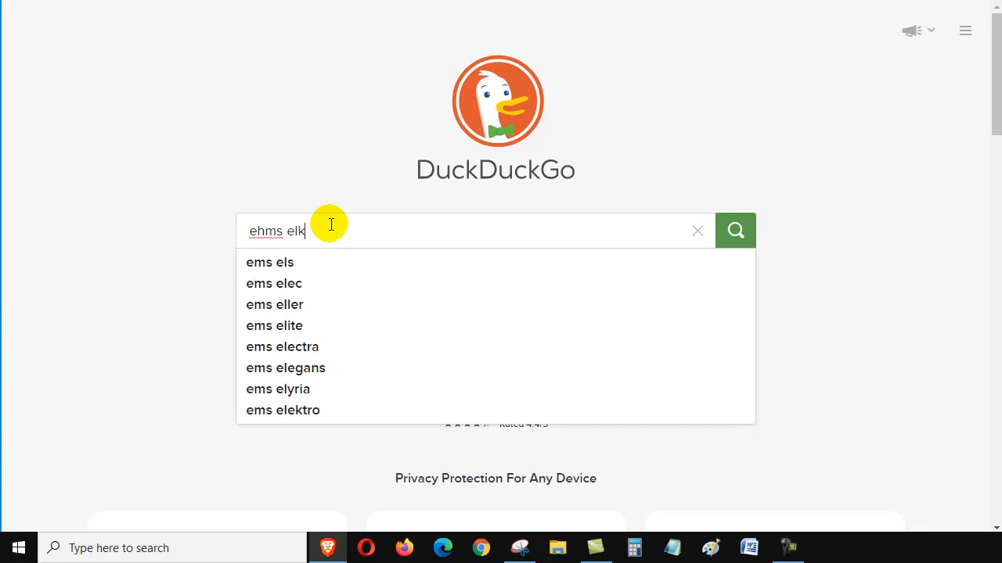
key("Return")
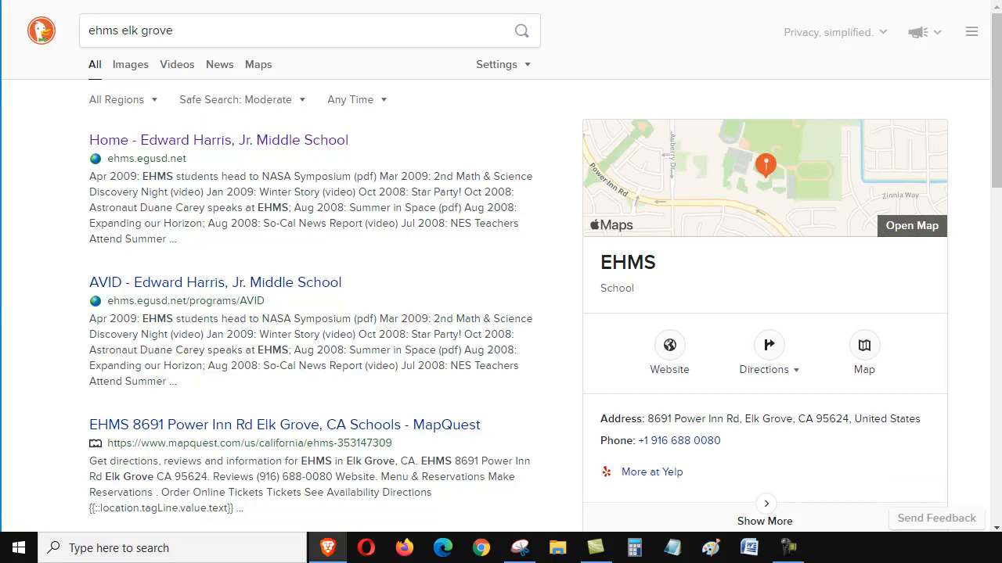
left_click(205, 141)
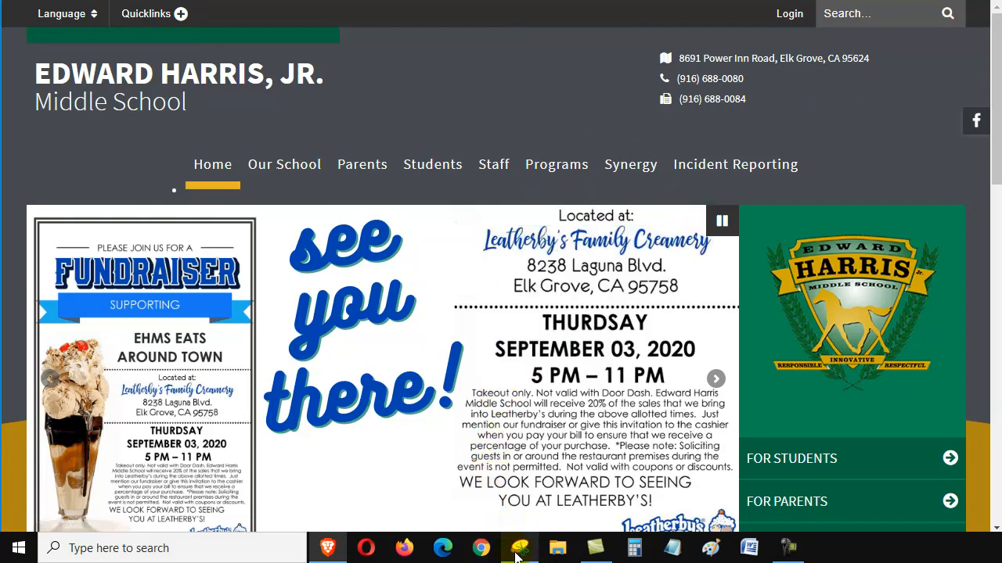
- Snip the Edward Harris, Jr. Middle School page header with its navigation bar and paste it into the snips document
mouse_move(520, 553)
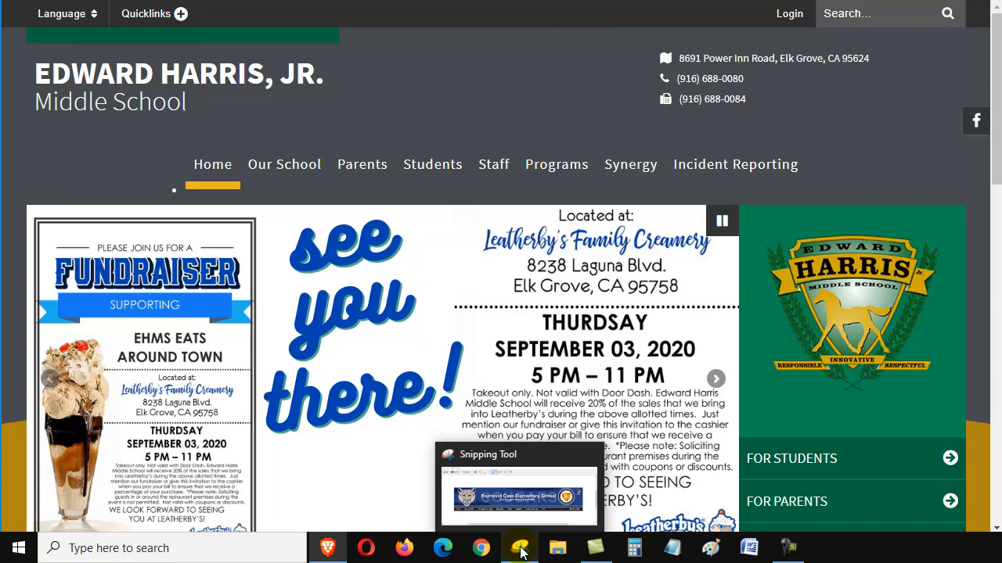
left_click(521, 553)
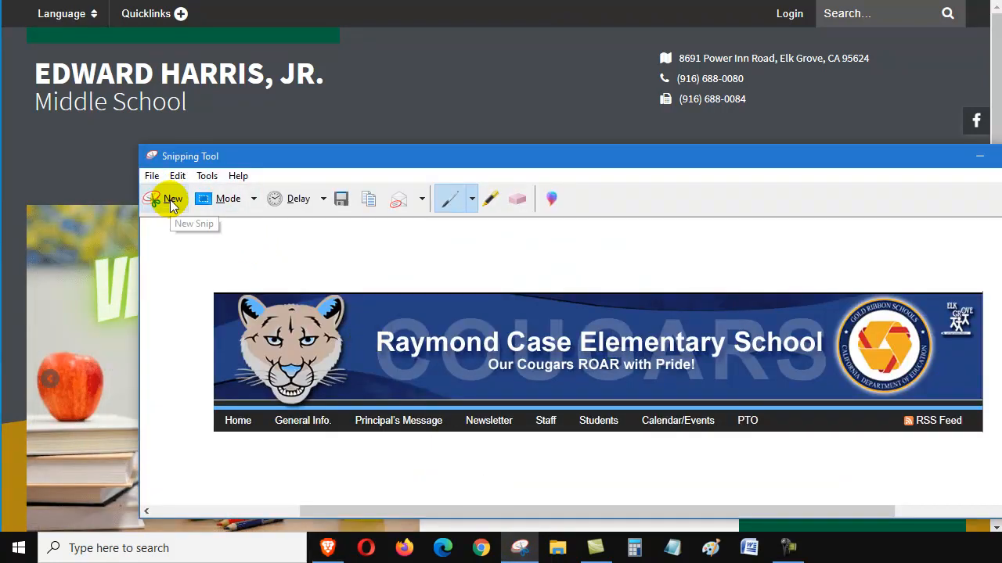
left_click(169, 198)
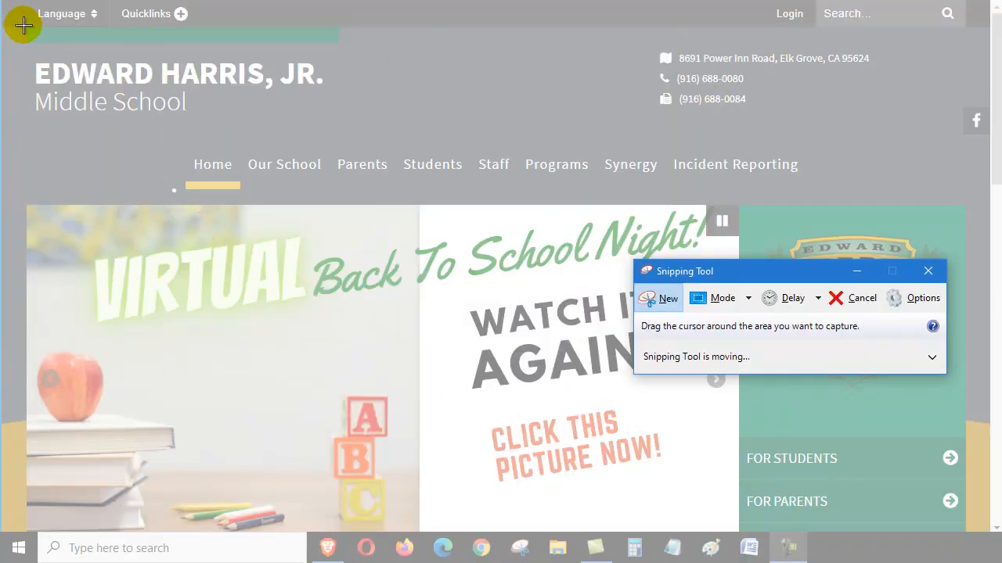
left_click_drag(25, 26, 988, 203)
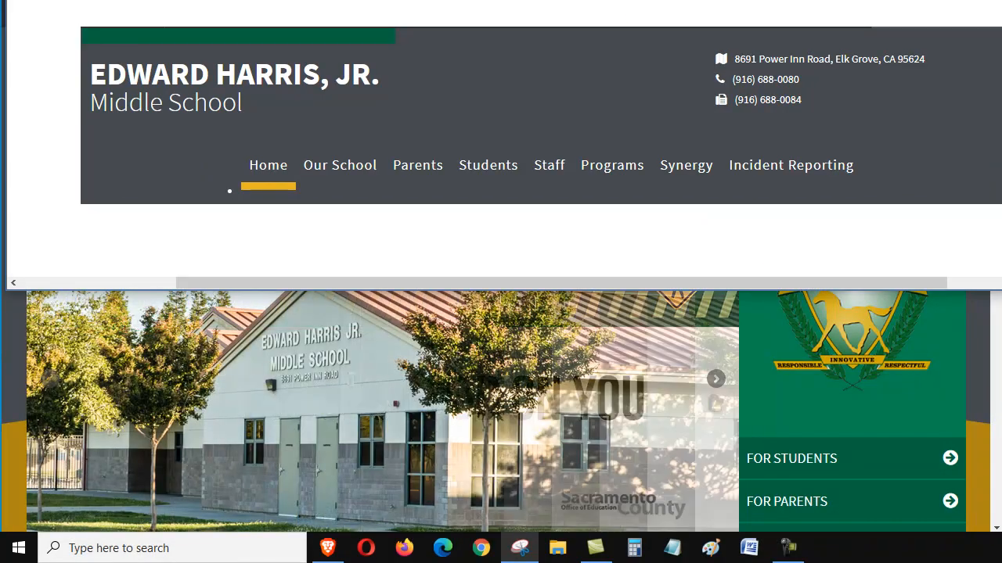
left_click_drag(533, 0, 626, 125)
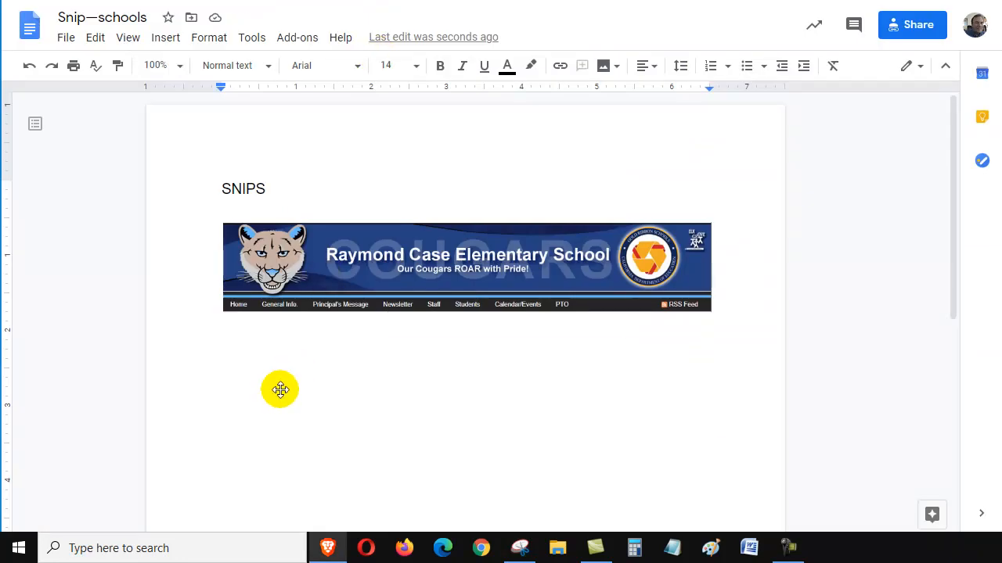
key("ctrl+v")
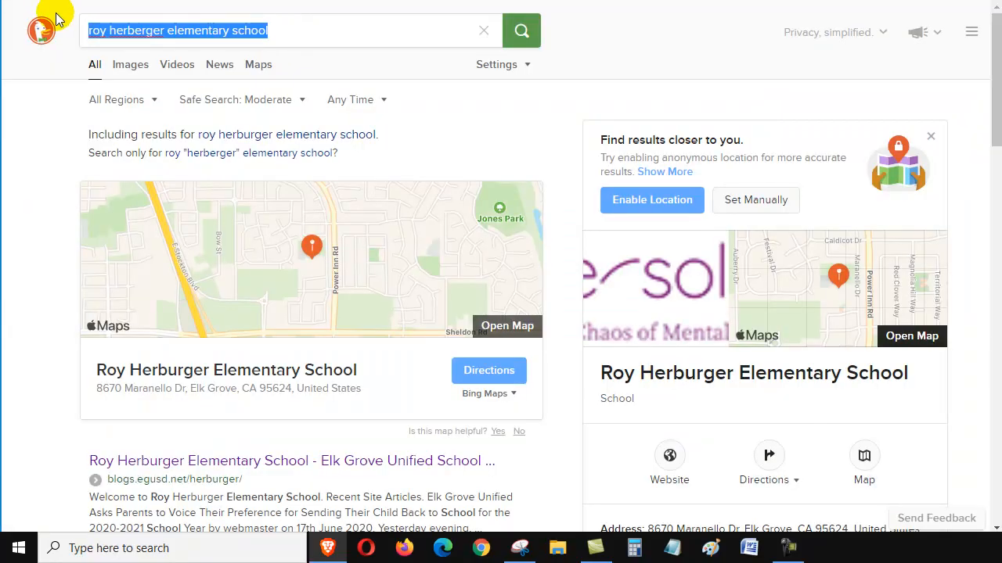
- Search DuckDuckGo for "fresno state" and open the official California State University, Fresno website
type("fresno ")
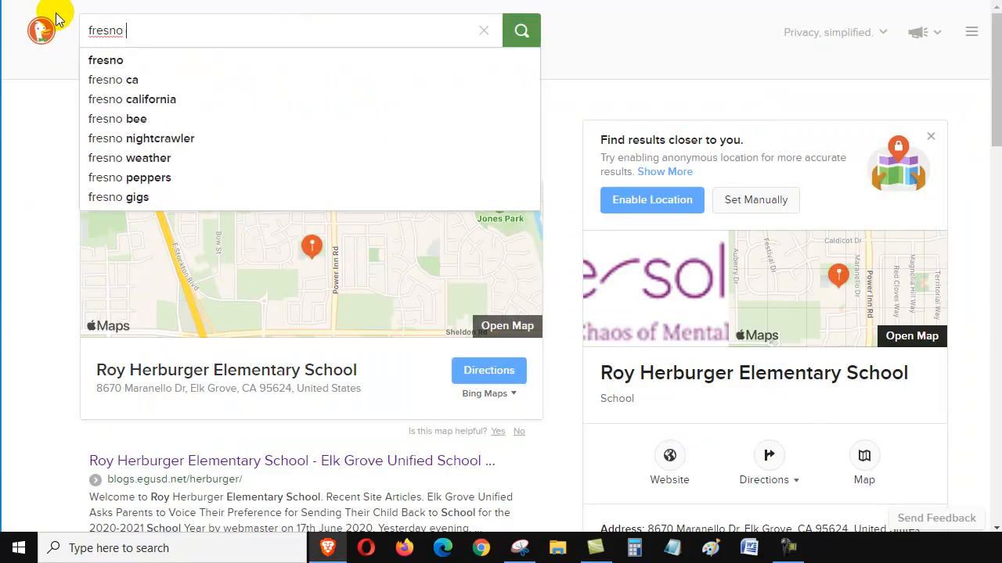
type("state")
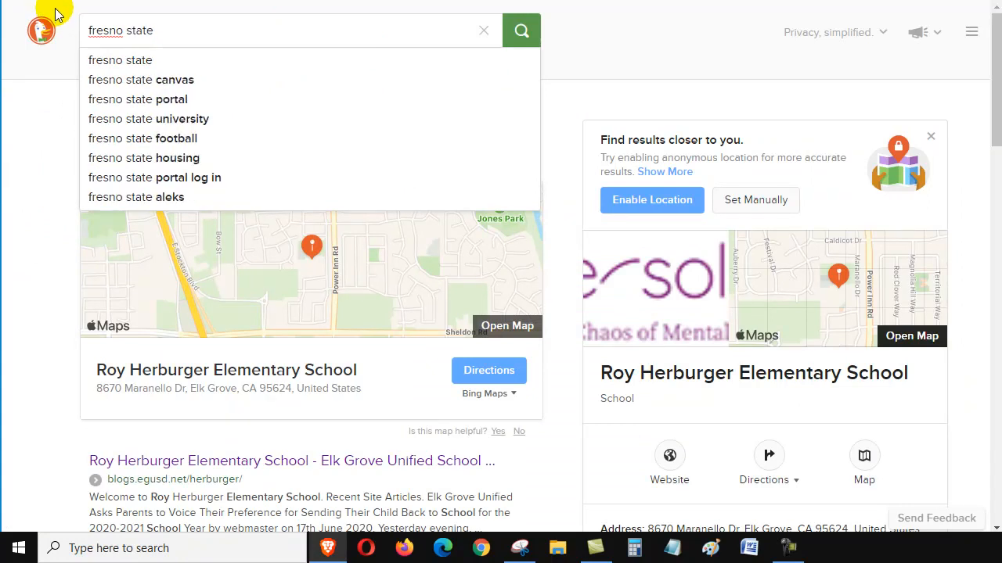
key("Return")
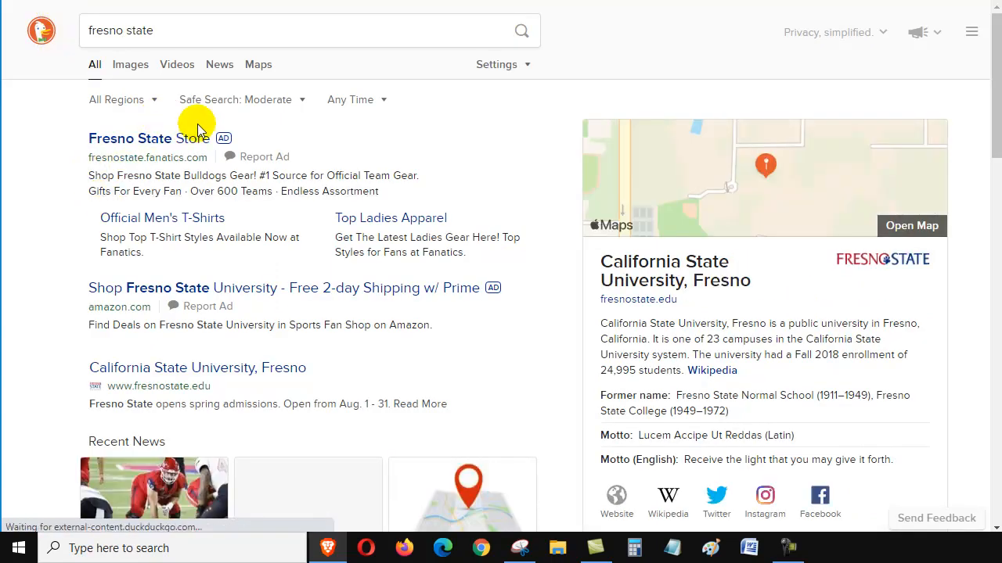
left_click(234, 369)
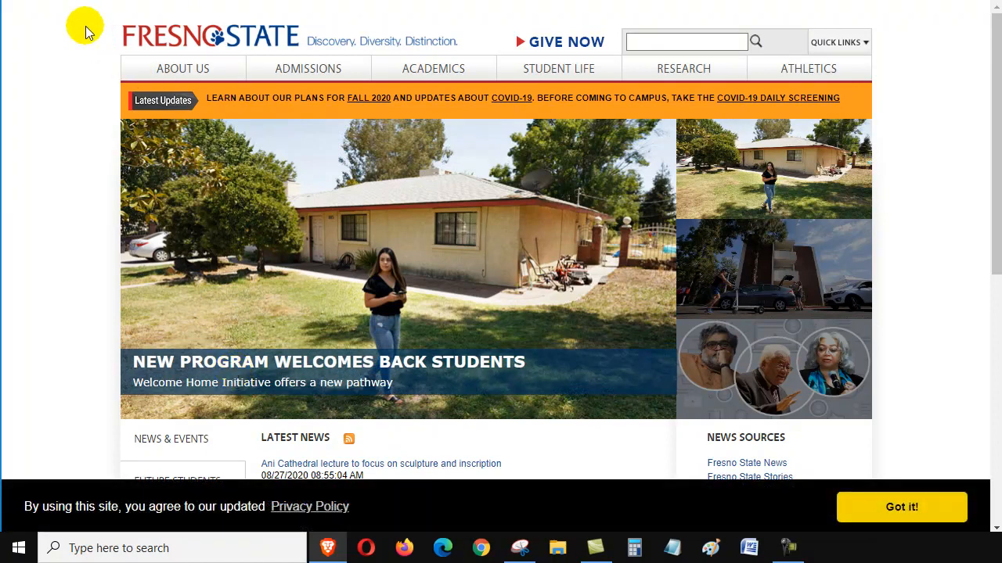
- Capture a new Snipping Tool snip of the Fresno State page header, from the logo down through the navigation bar
left_click(520, 548)
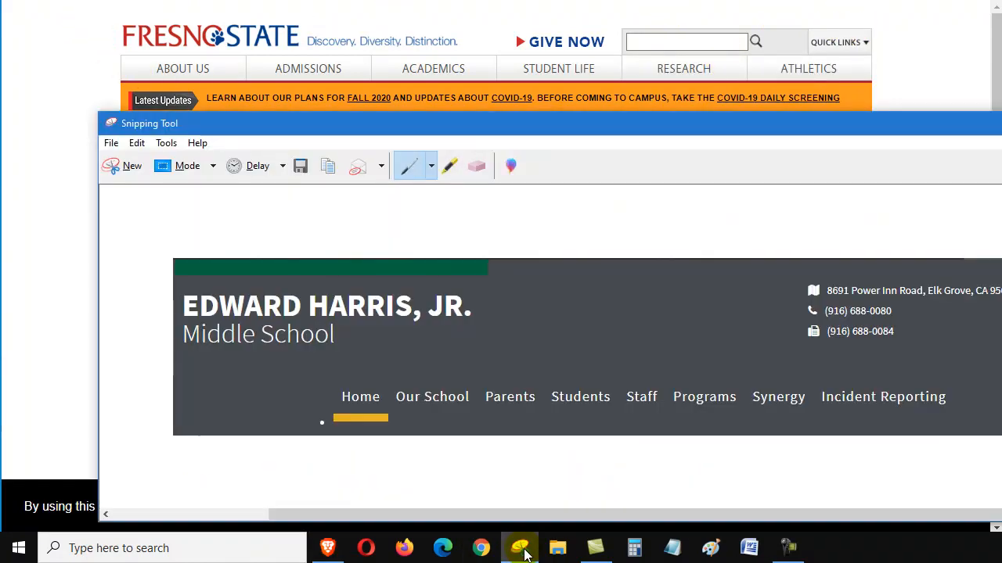
left_click(127, 165)
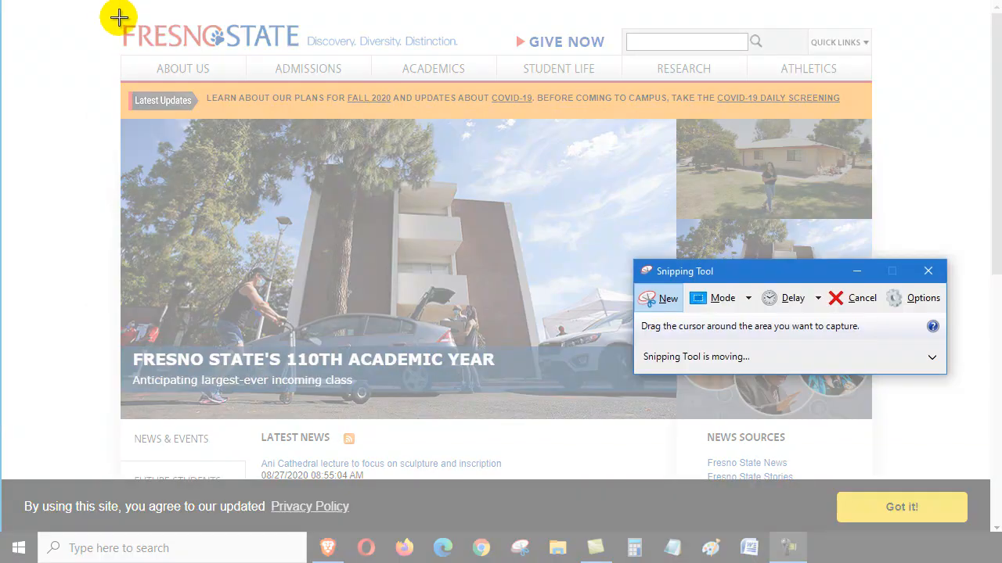
left_click_drag(119, 18, 871, 83)
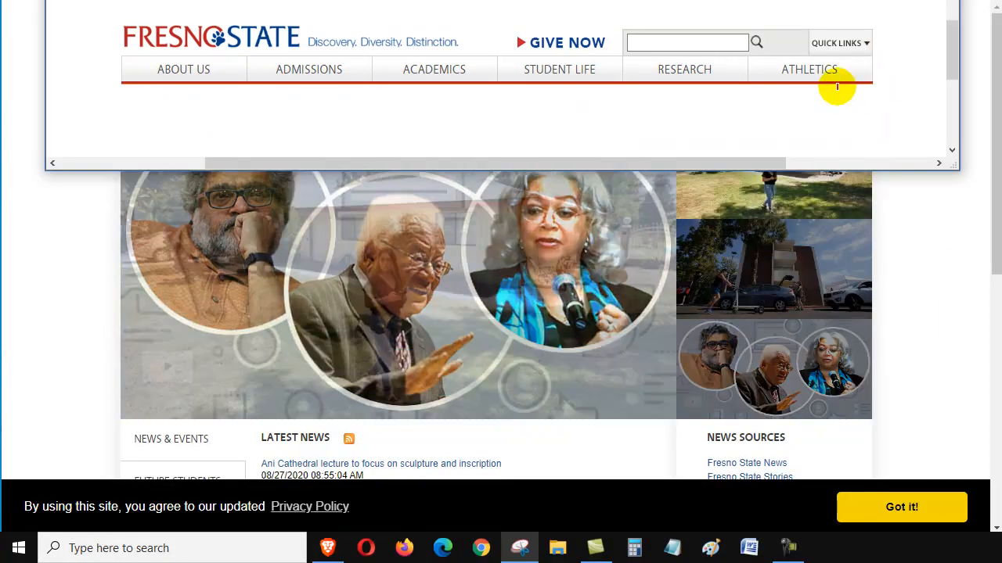
- Switch to the Snip—schools document and paste the Fresno State header snip below the Edward Harris, Jr. banner
left_click_drag(496, 0, 520, 128)
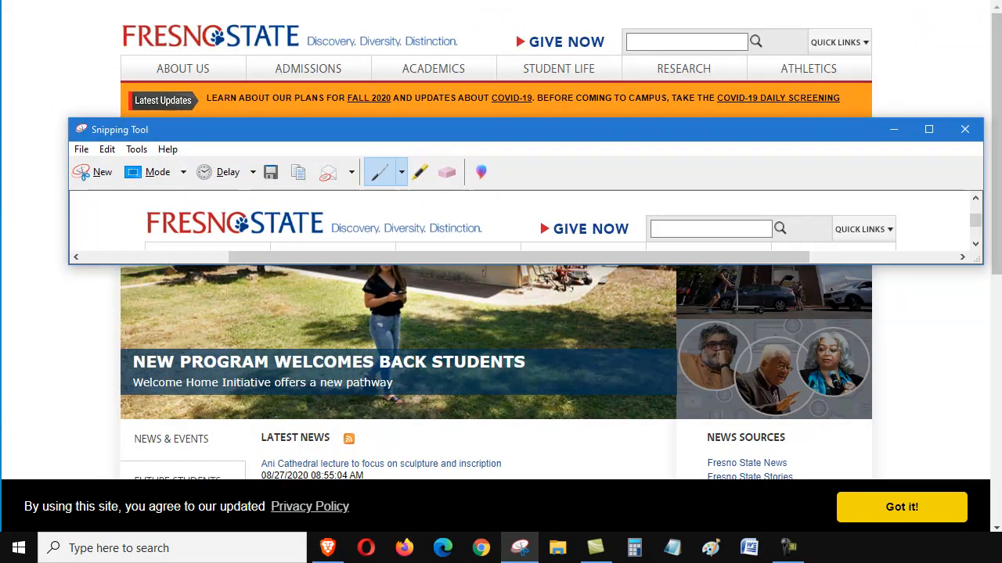
left_click(235, 2)
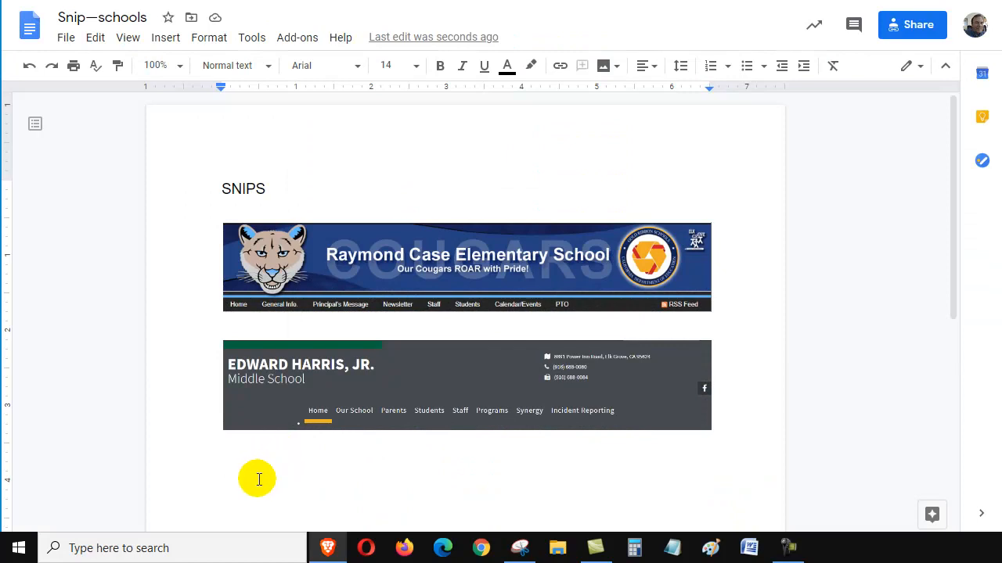
key("ctrl+v")
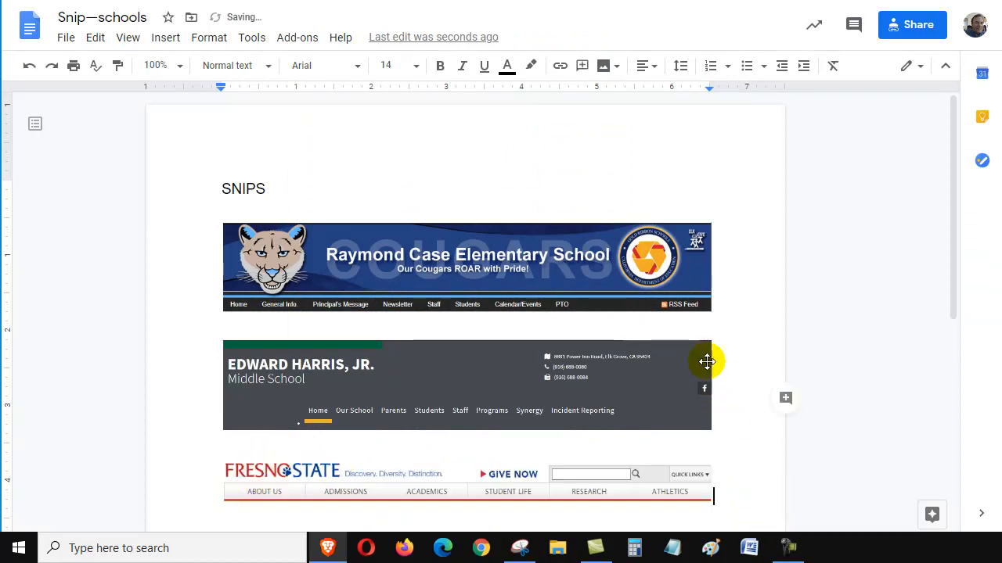
- Add a 1 pt border around the Fresno State banner image in the document
scroll(727, 383, "down", 1)
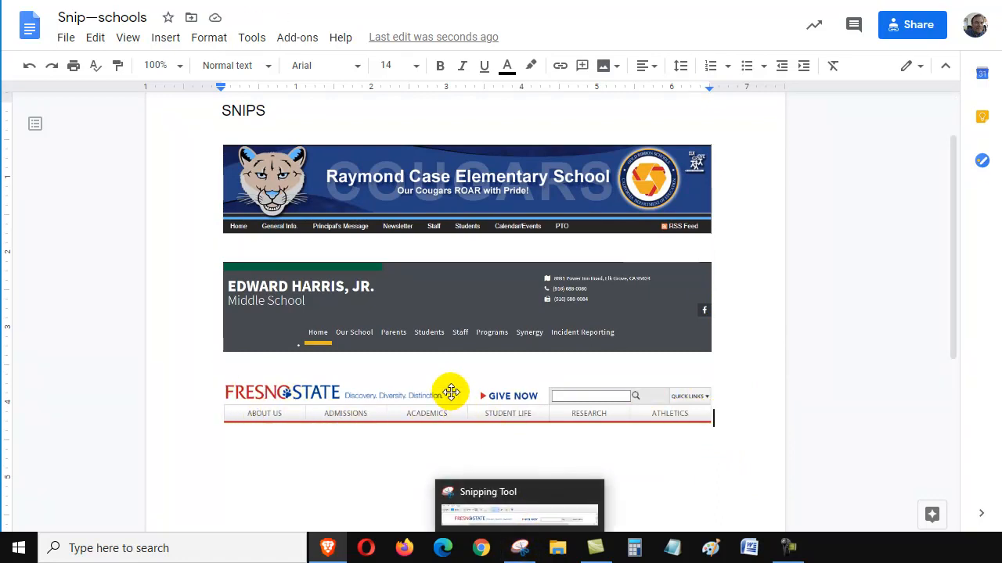
left_click(503, 408)
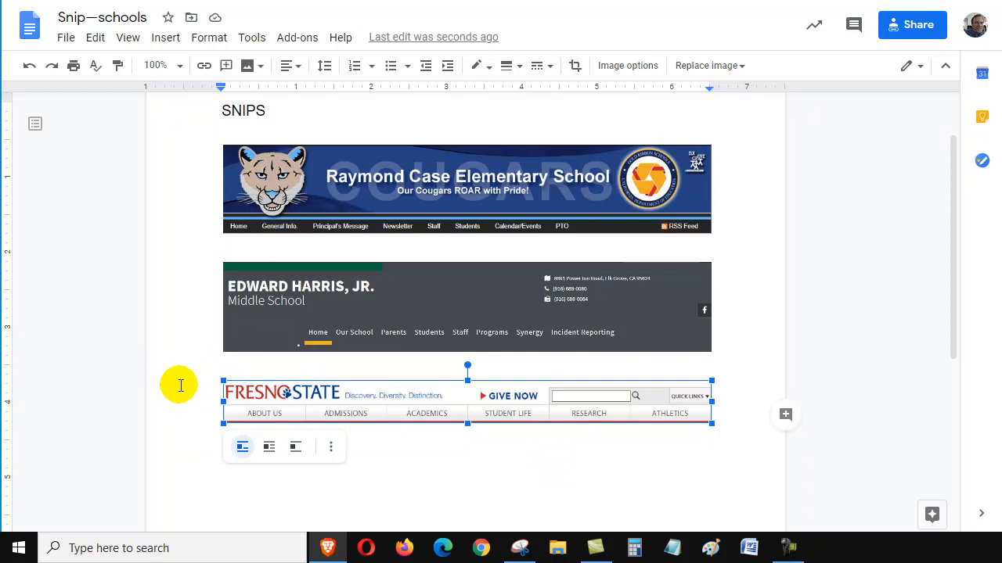
left_click(519, 69)
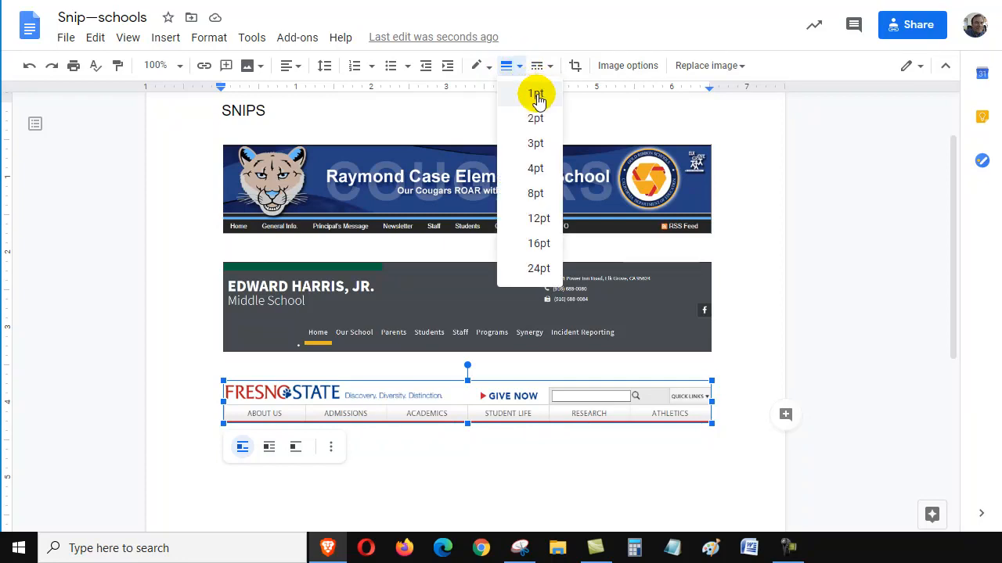
left_click(536, 96)
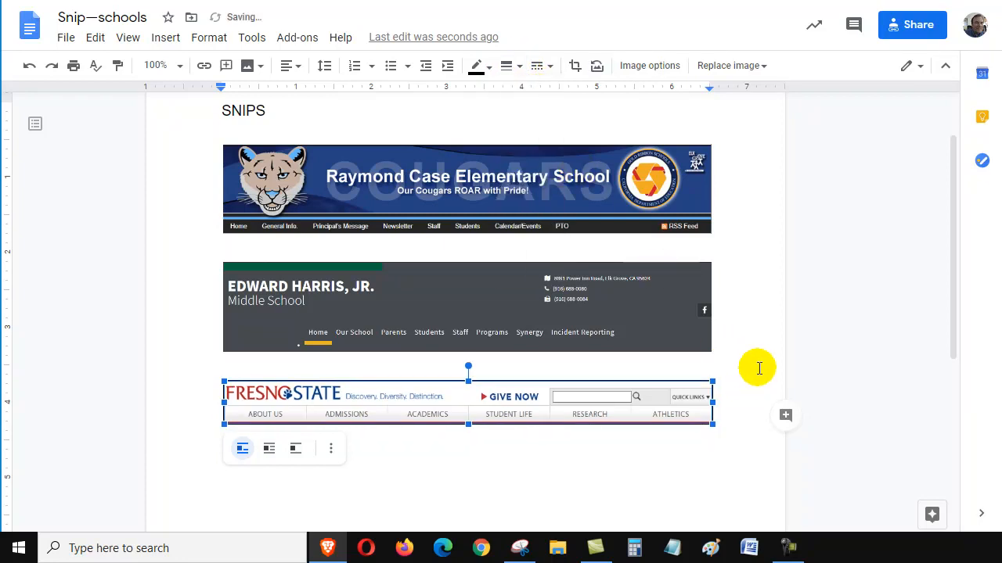
left_click(758, 340)
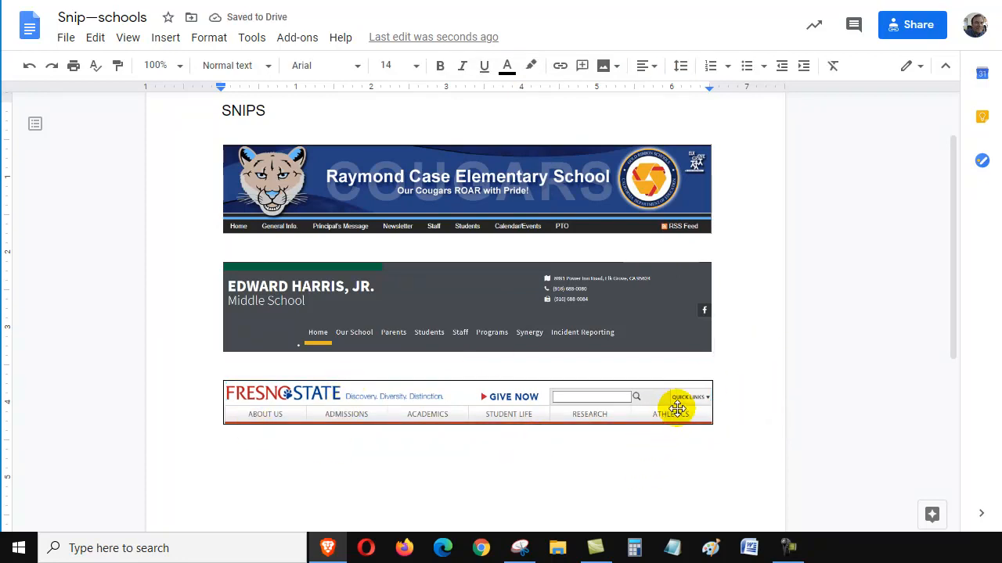
scroll(735, 396, "up", 1)
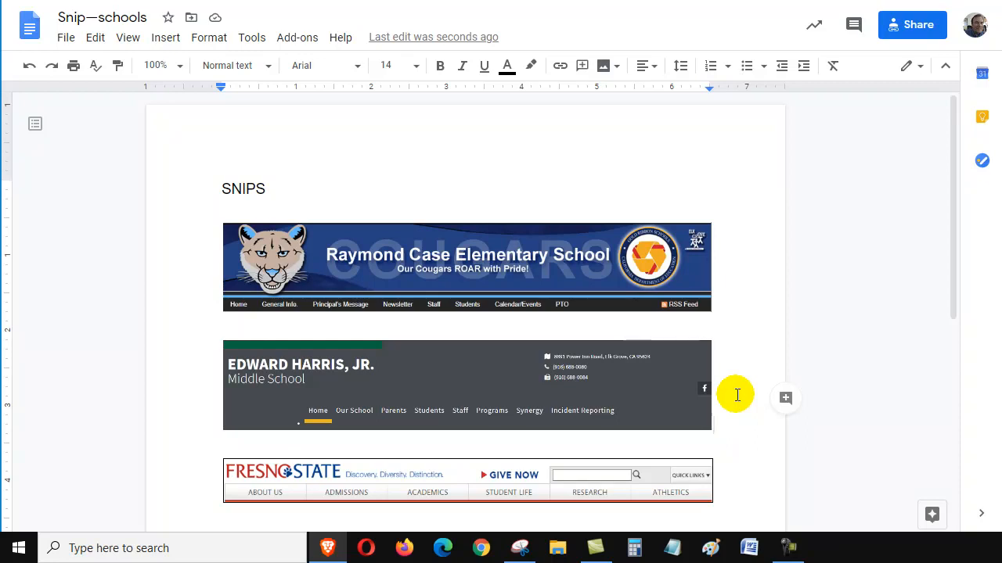
scroll(736, 396, "down", 1)
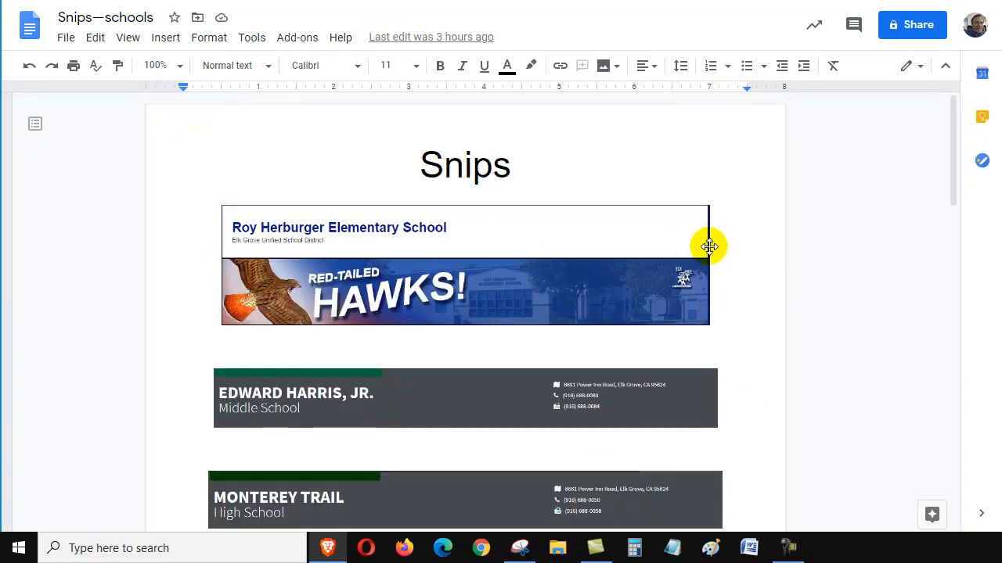
scroll(727, 271, "down", 4)
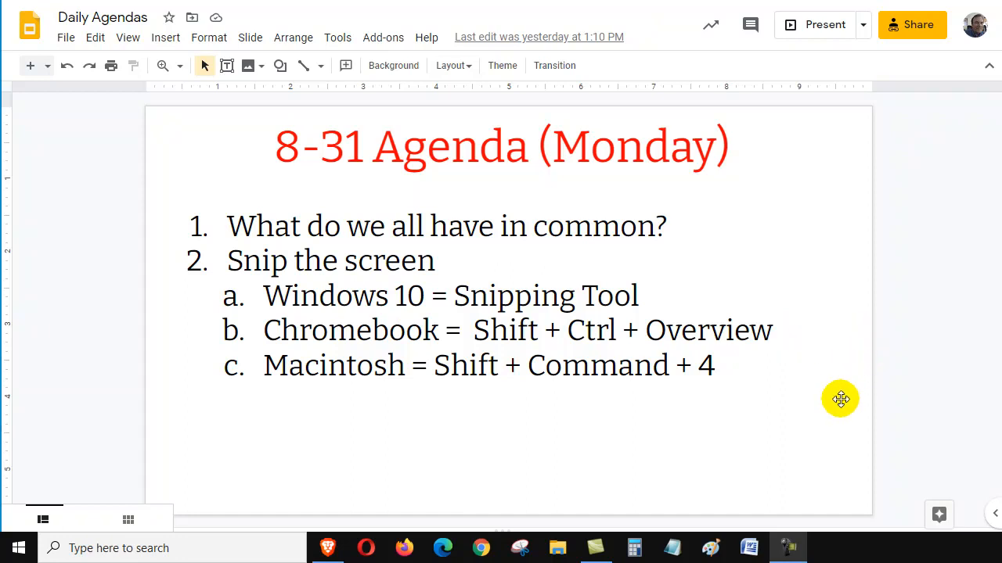
left_click(853, 471)
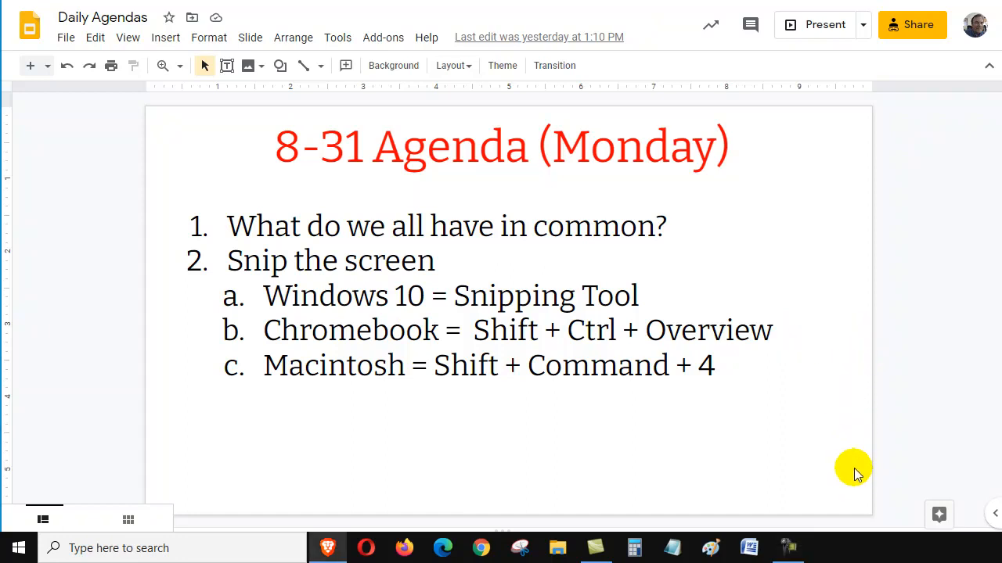
scroll(854, 470, "down", 1)
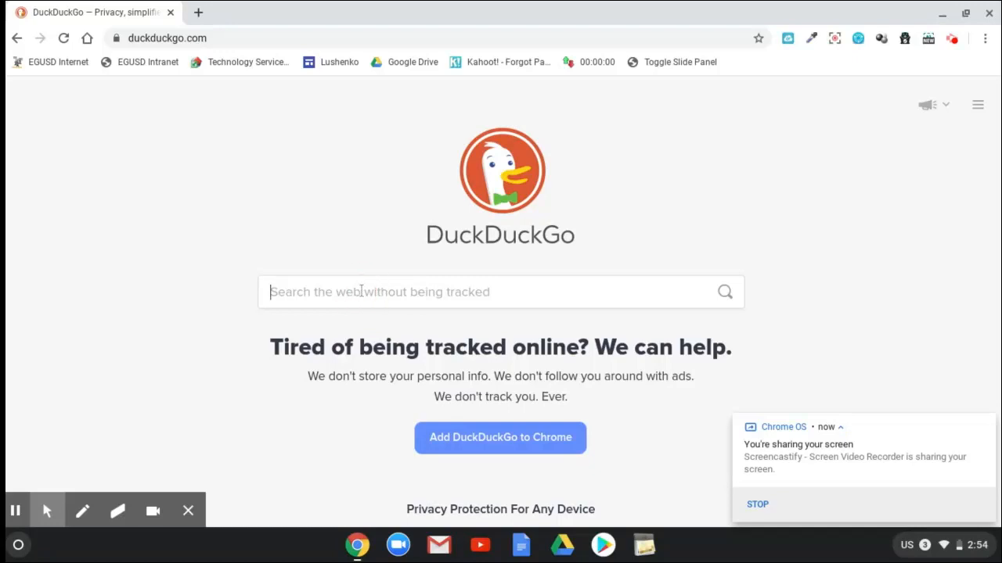
- On the Chromebook, search DuckDuckGo for "chico state" and open the official CSU, Chico home page
type("ch")
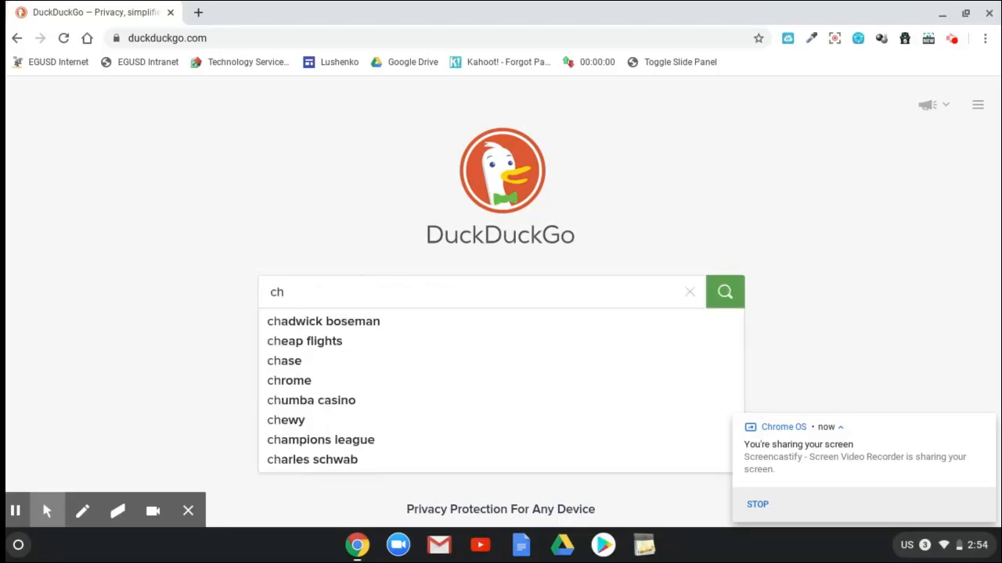
type("ico state")
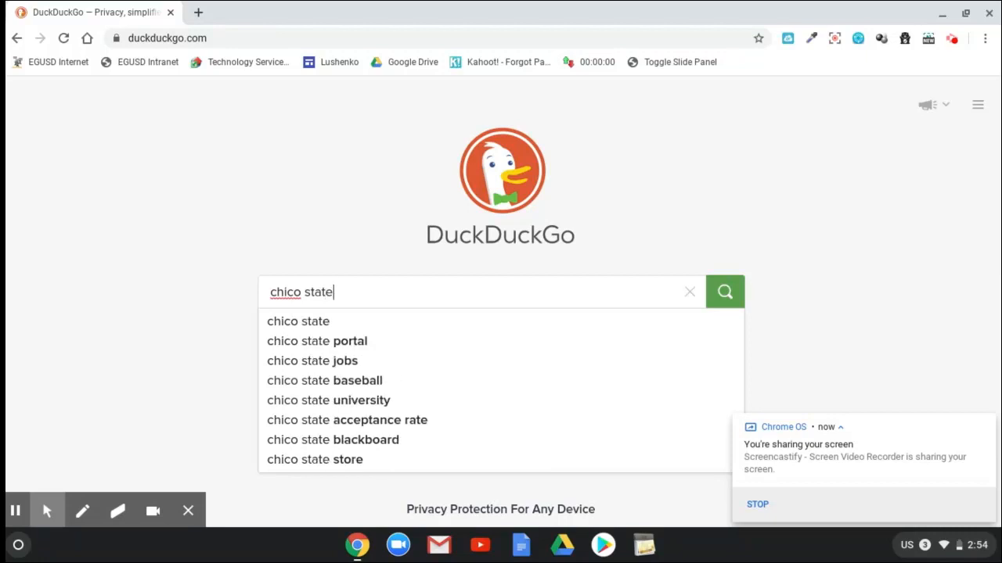
key("Return")
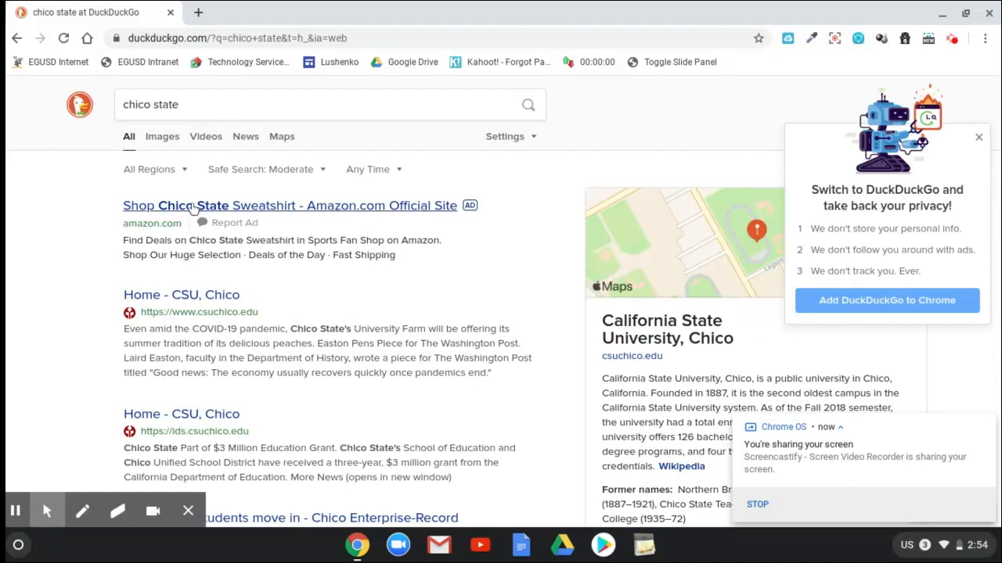
left_click(209, 302)
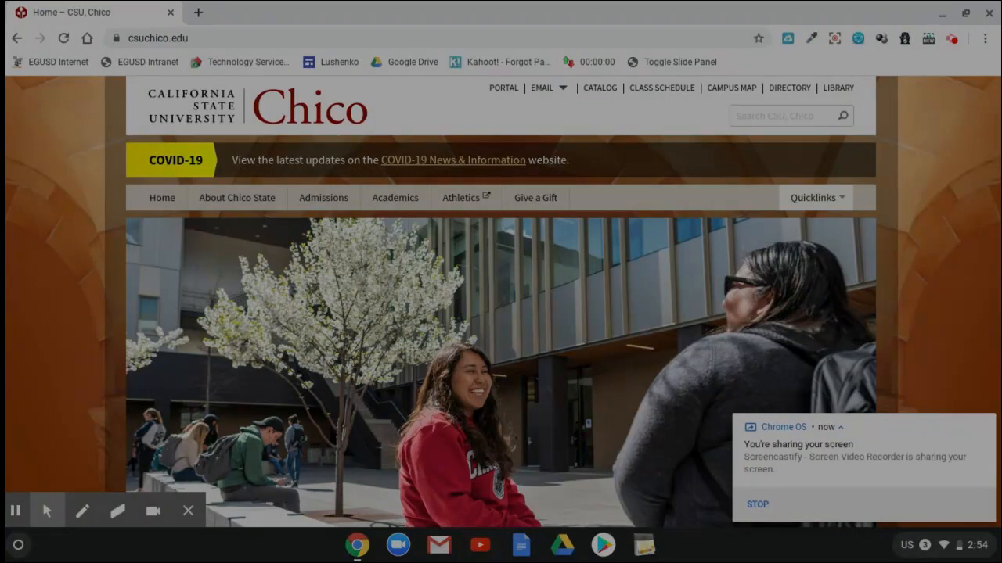
- Take a partial screenshot of the CSU, Chico header with its logo, top links and search box, and copy it to the clipboard
left_click_drag(123, 74, 875, 136)
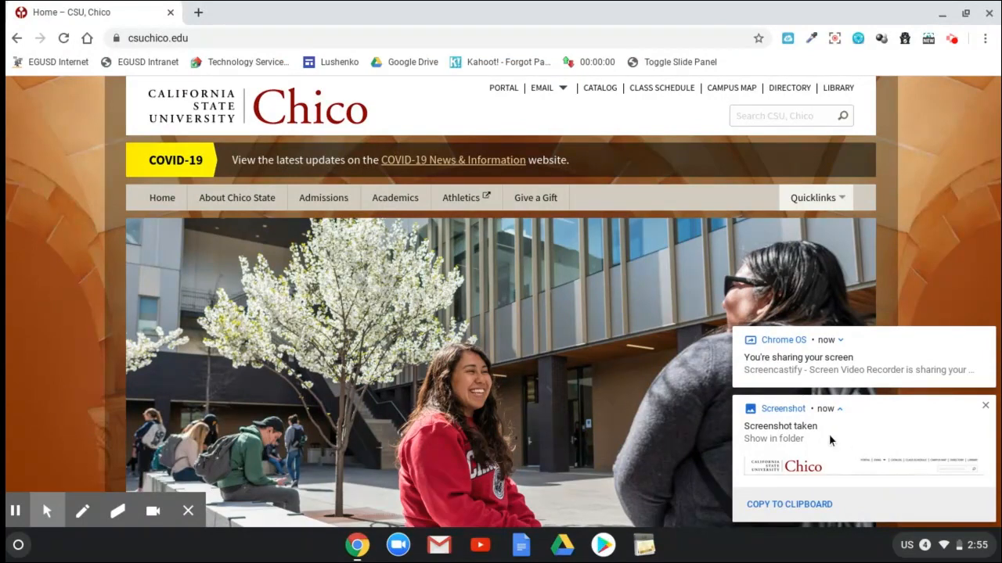
left_click(826, 507)
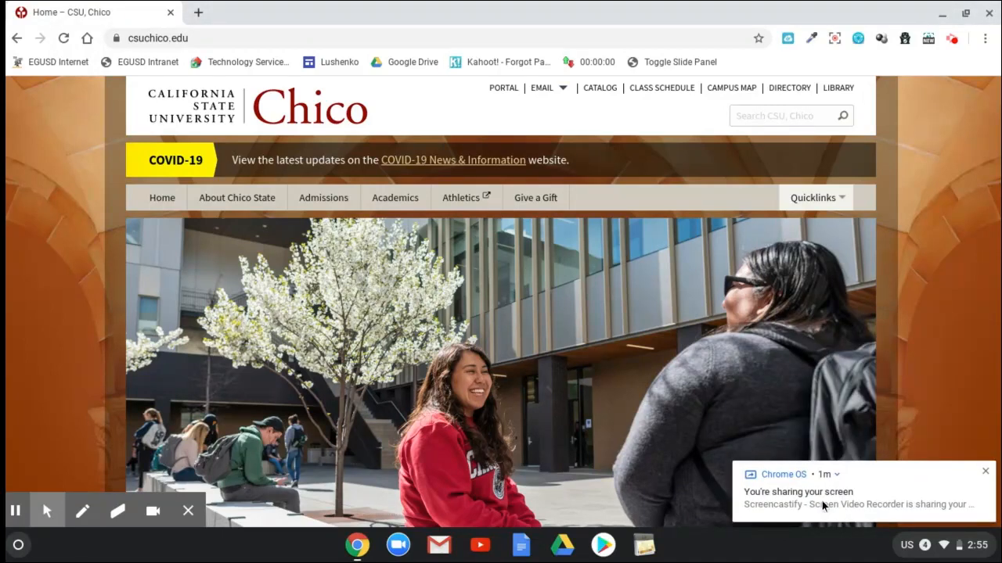